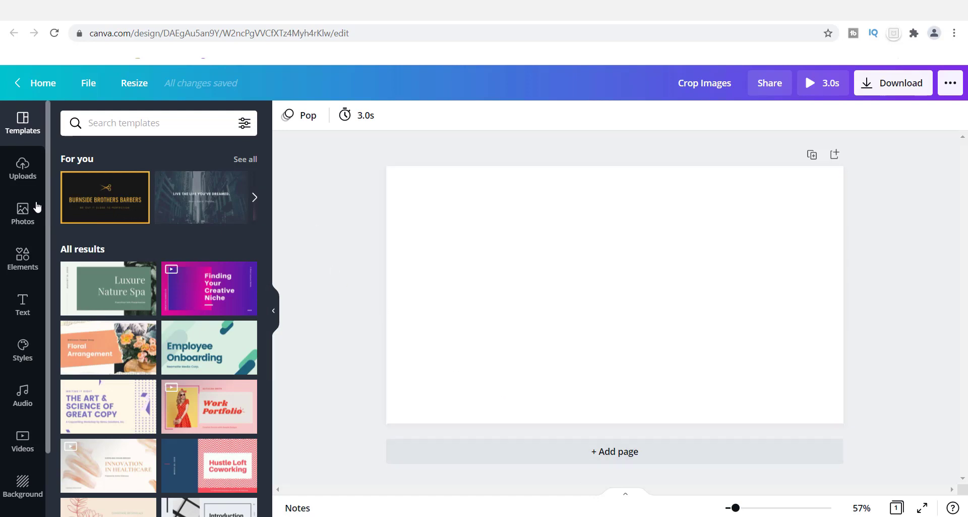
- Add the uploaded photo of the waving woman to the blank page and enlarge it to nearly fill the page
left_click(23, 171)
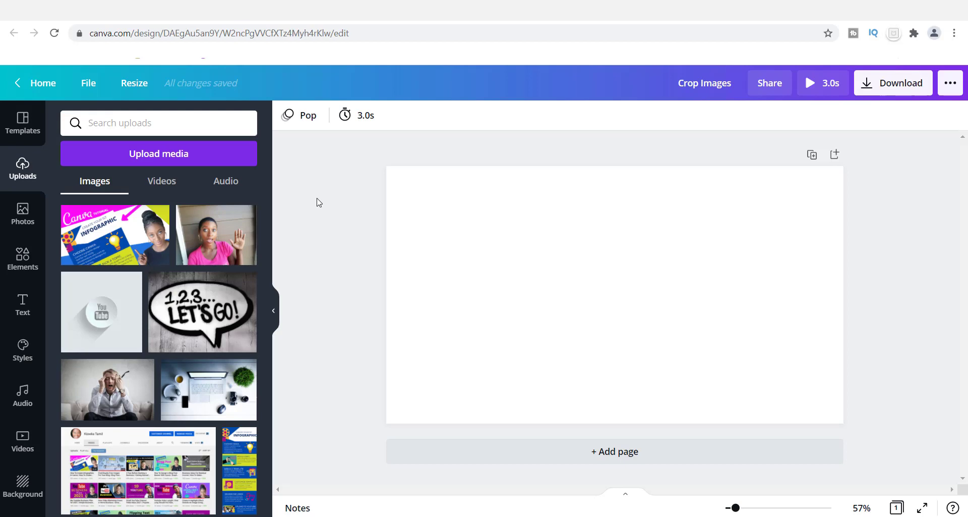
left_click_drag(214, 243, 476, 297)
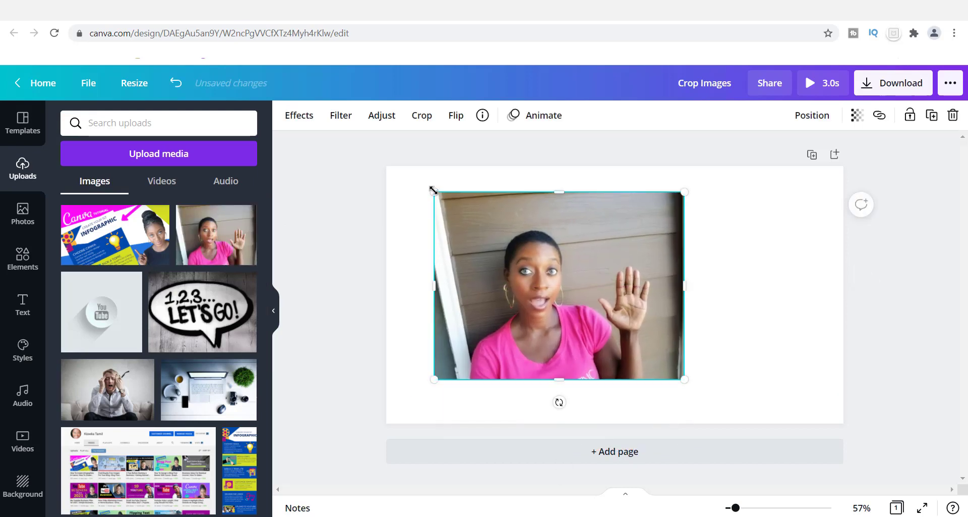
left_click_drag(432, 190, 402, 170)
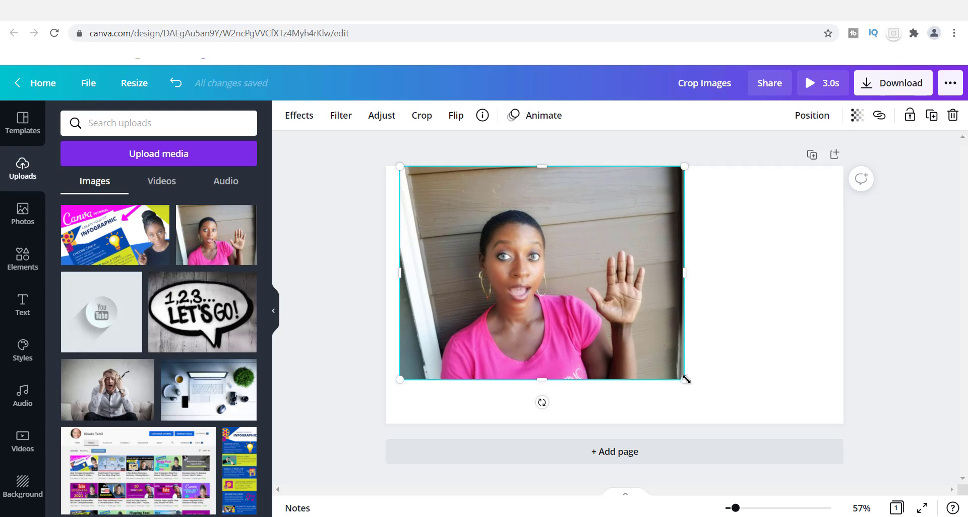
left_click_drag(686, 379, 755, 414)
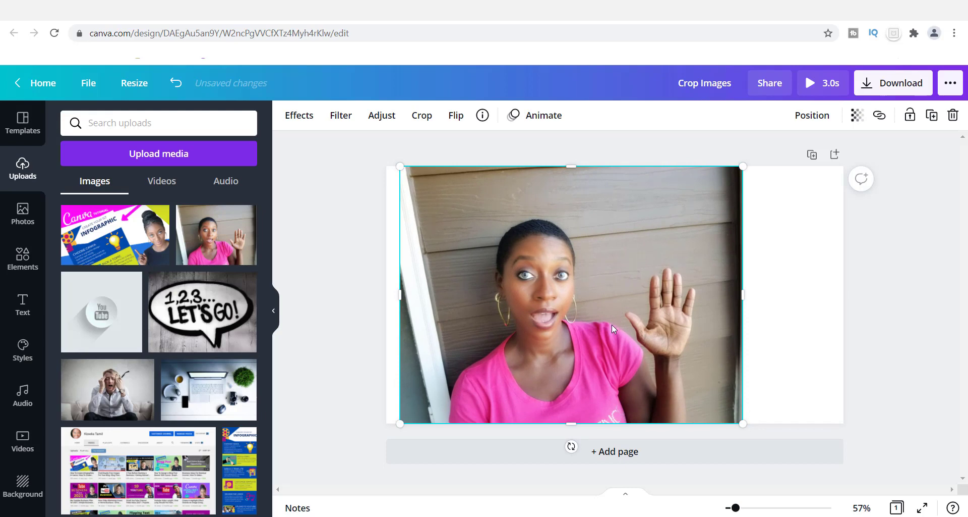
left_click_drag(532, 307, 569, 307)
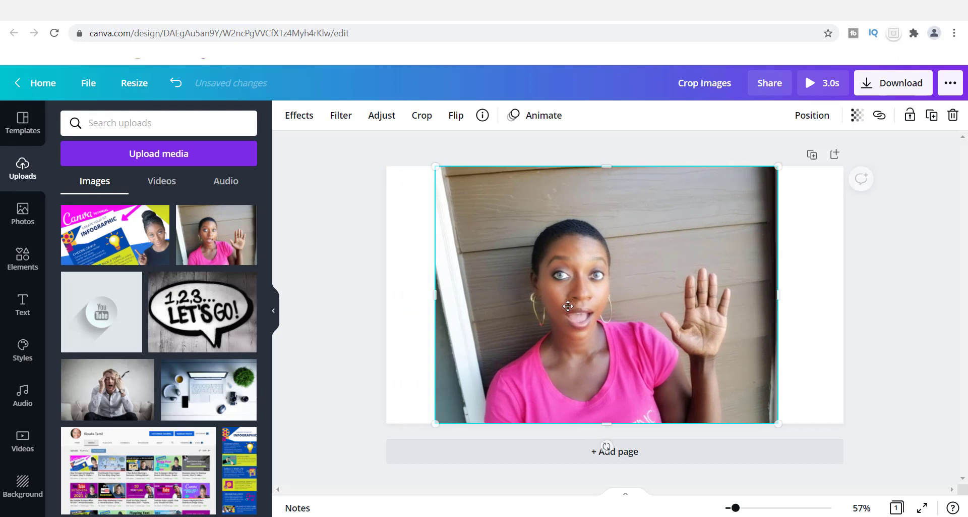
left_click_drag(437, 167, 409, 152)
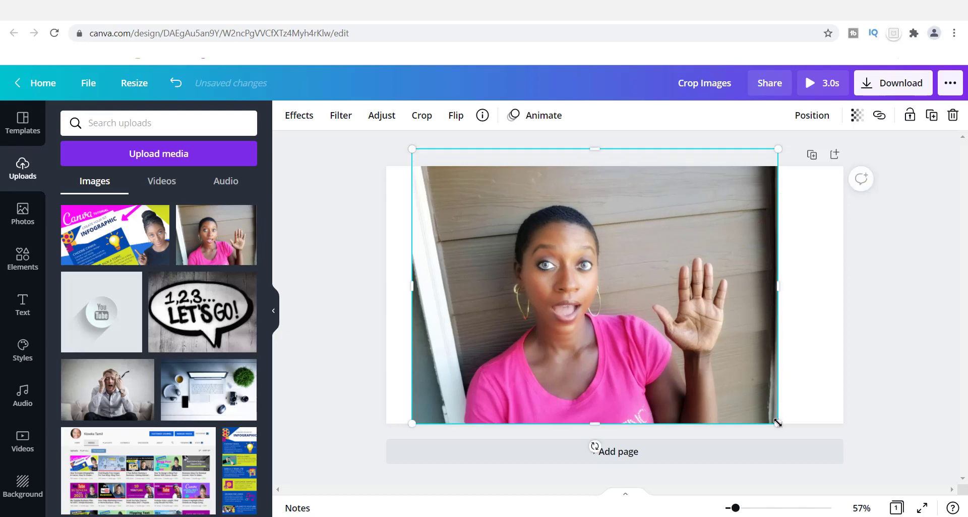
left_click_drag(779, 422, 792, 431)
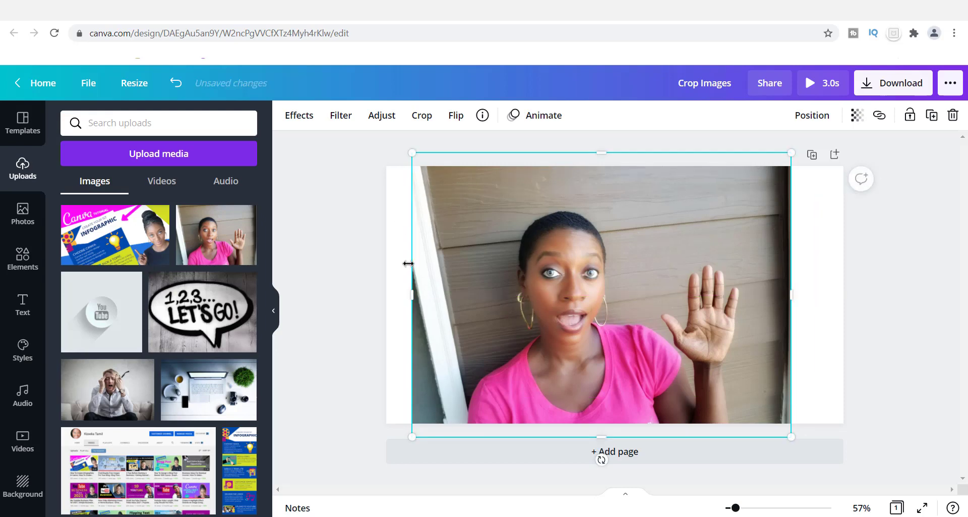
left_click_drag(791, 290, 826, 293)
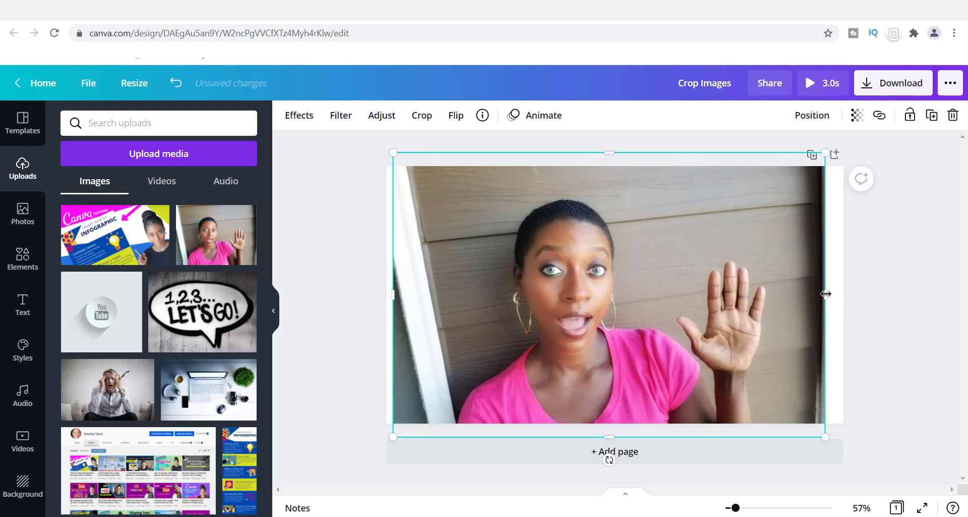
left_click_drag(572, 286, 572, 280)
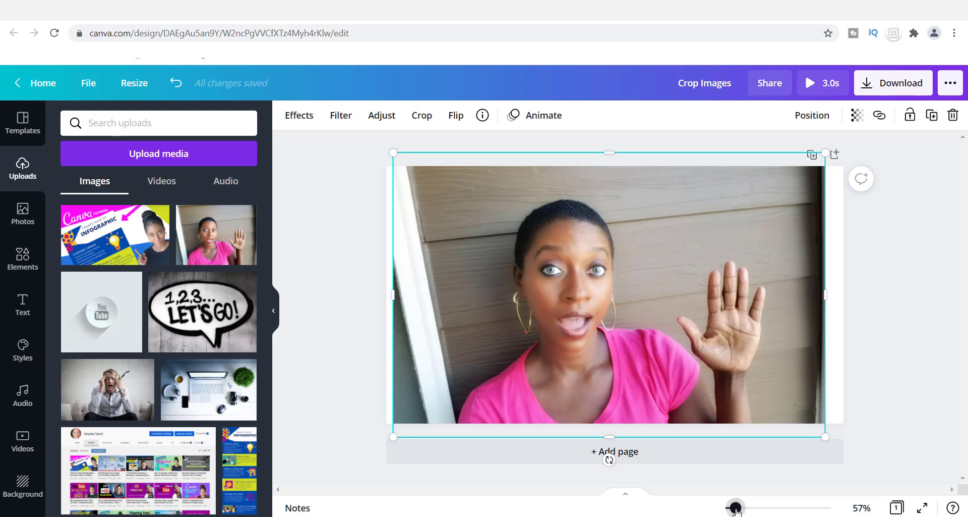
left_click_drag(736, 509, 733, 510)
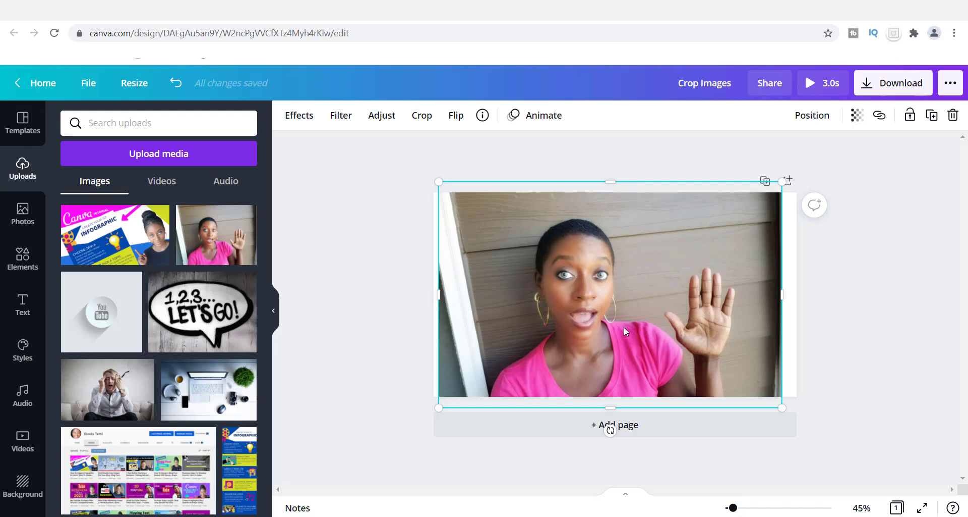
left_click(426, 120)
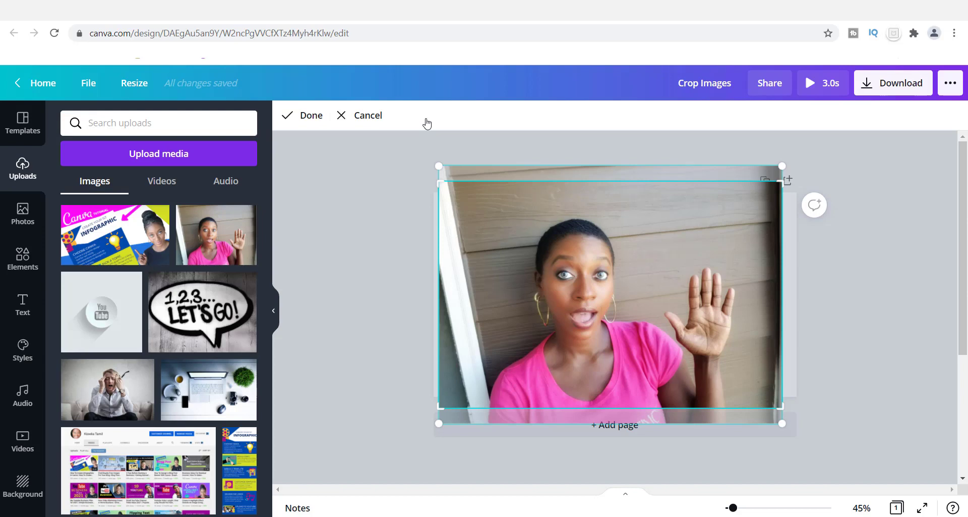
left_click(363, 116)
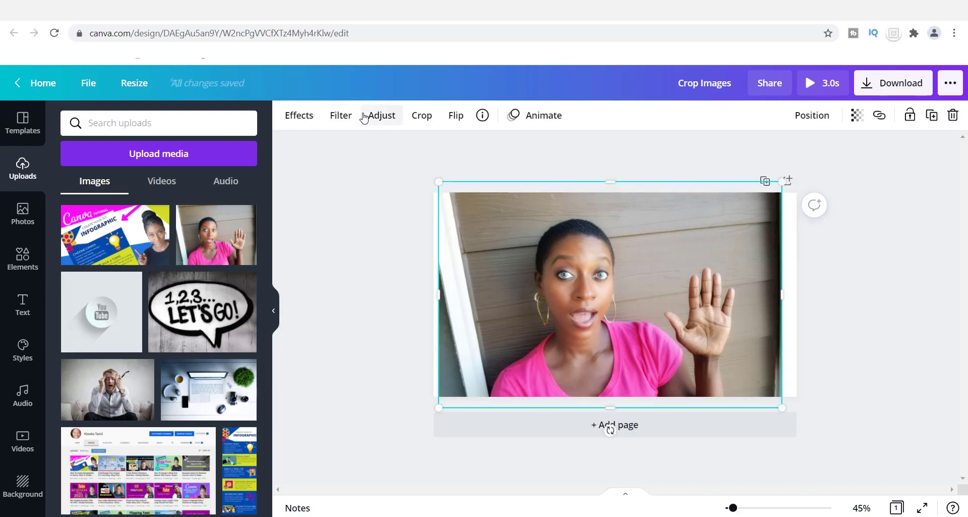
- Crop in from the photo's upper-left corner and shift the image within the crop frame to centre the woman
double_click(549, 268)
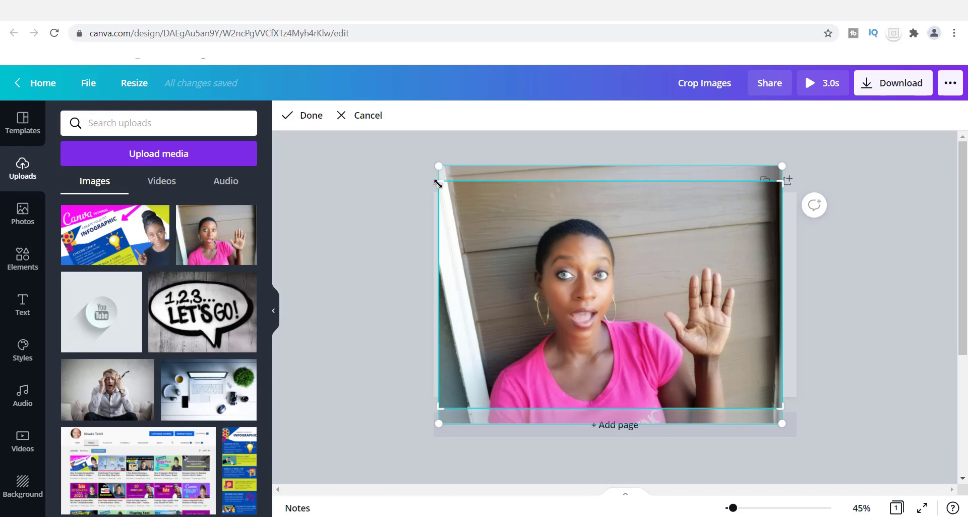
left_click_drag(438, 181, 534, 227)
left_click_drag(468, 193, 497, 186)
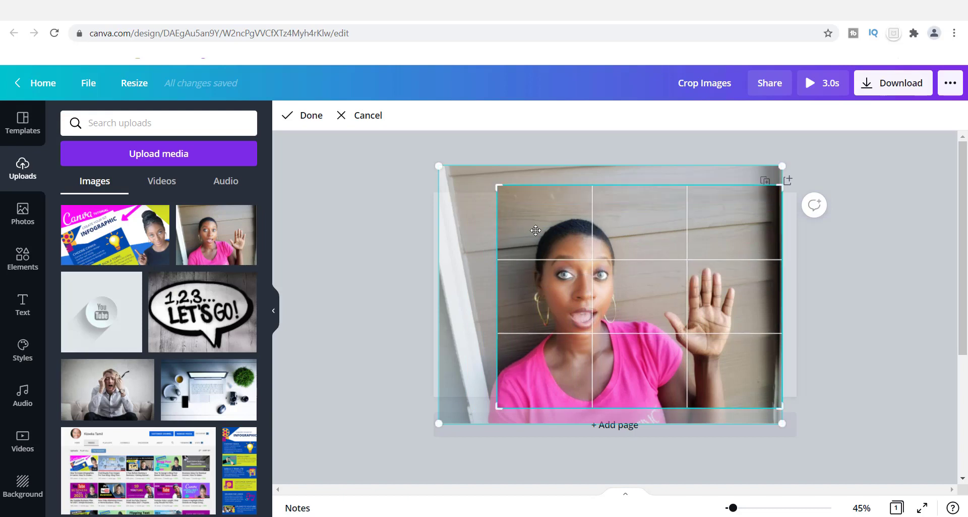
left_click_drag(527, 225, 501, 215)
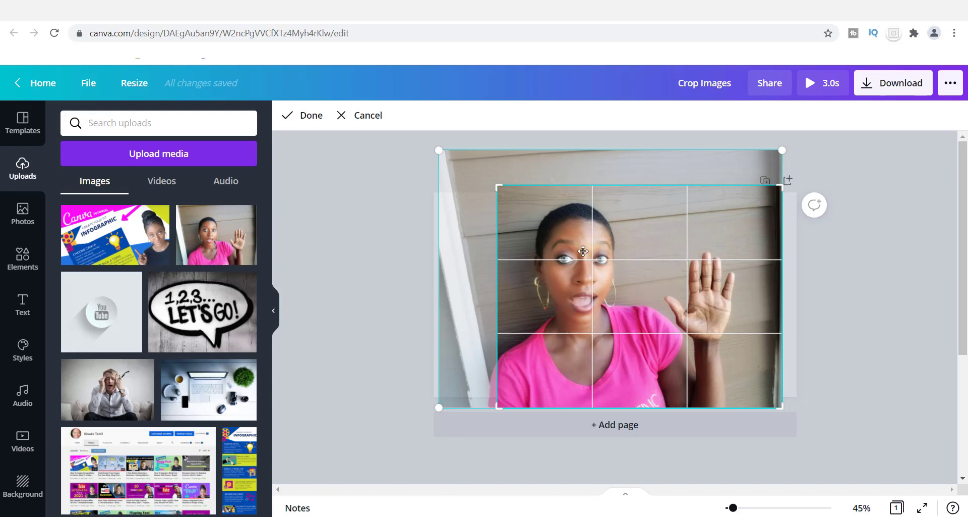
left_click_drag(582, 250, 630, 266)
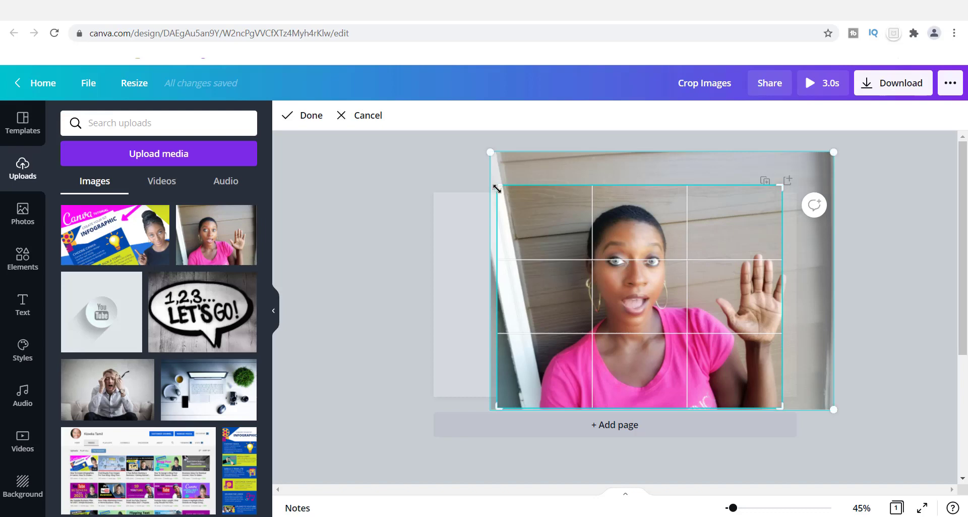
- Tighten the crop frame around the woman's head and shoulders, excluding her raised hand, and reposition her face inside it
left_click_drag(497, 184, 634, 301)
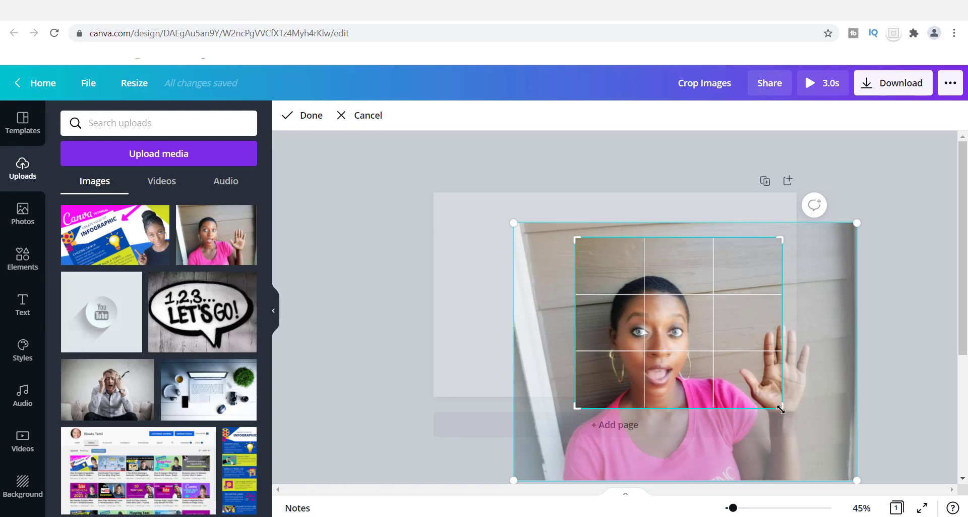
left_click_drag(781, 406, 721, 398)
left_click_drag(659, 320, 654, 298)
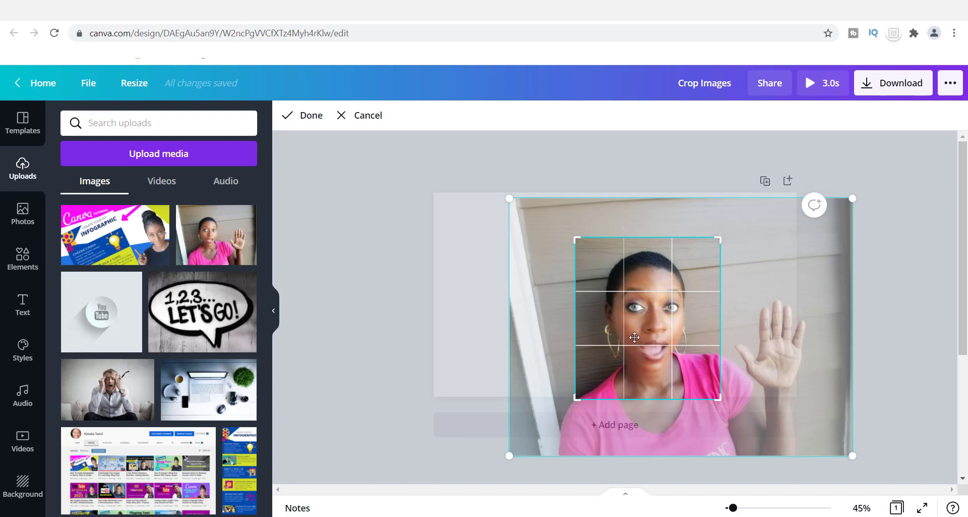
left_click_drag(635, 336, 631, 316)
mouse_move(612, 352)
left_mouse_down()
mouse_move(614, 320)
mouse_move(604, 359)
left_mouse_up()
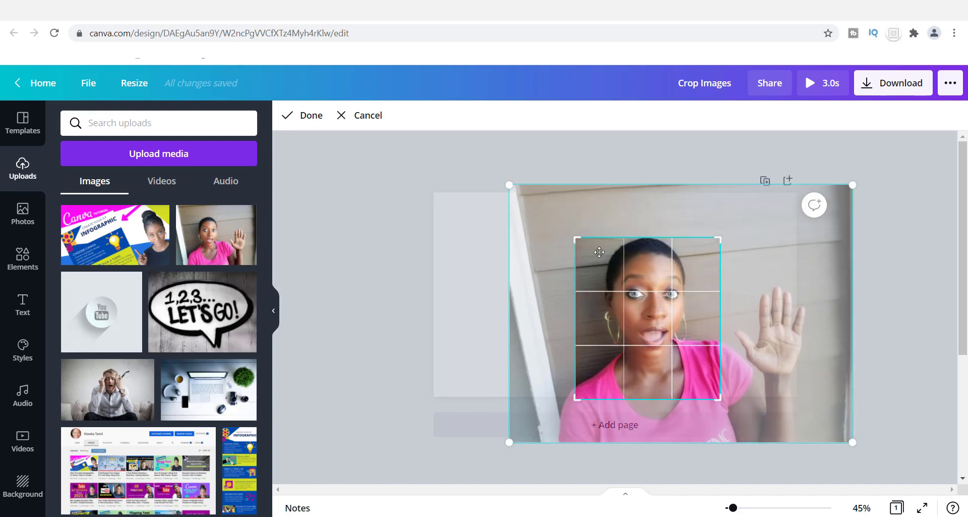
- Raise the crop frame's lower edge, extend its upper-left corner outward, re-centre the face inside it, and apply the crop
left_click_drag(579, 393, 574, 370)
mouse_move(632, 281)
left_mouse_down()
mouse_move(622, 301)
mouse_move(614, 283)
mouse_move(624, 277)
mouse_move(629, 293)
mouse_move(626, 285)
left_mouse_up()
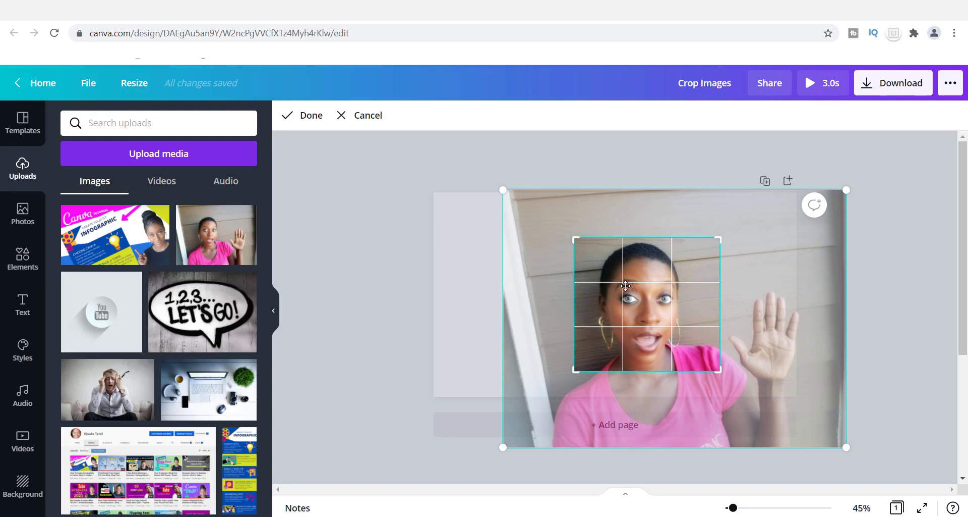
left_click_drag(575, 238, 554, 215)
left_click_drag(640, 295, 632, 273)
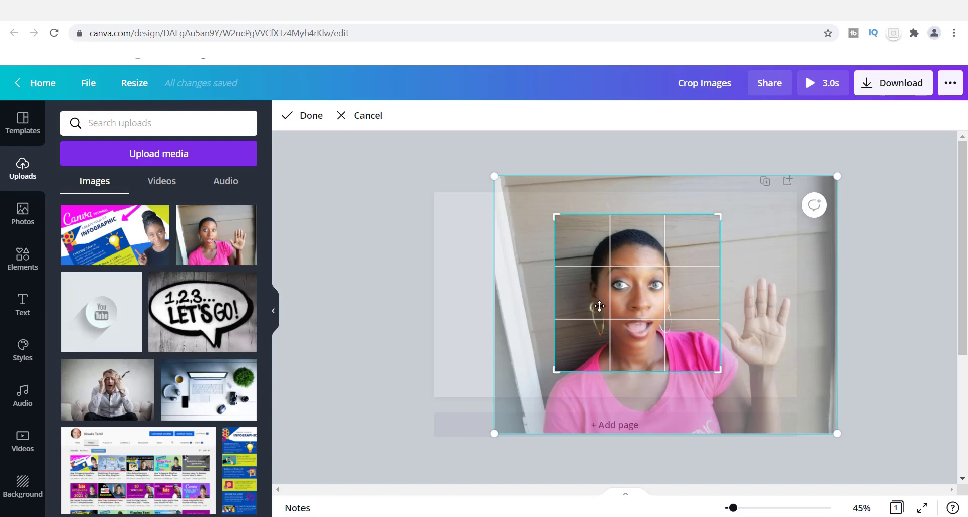
left_click(306, 118)
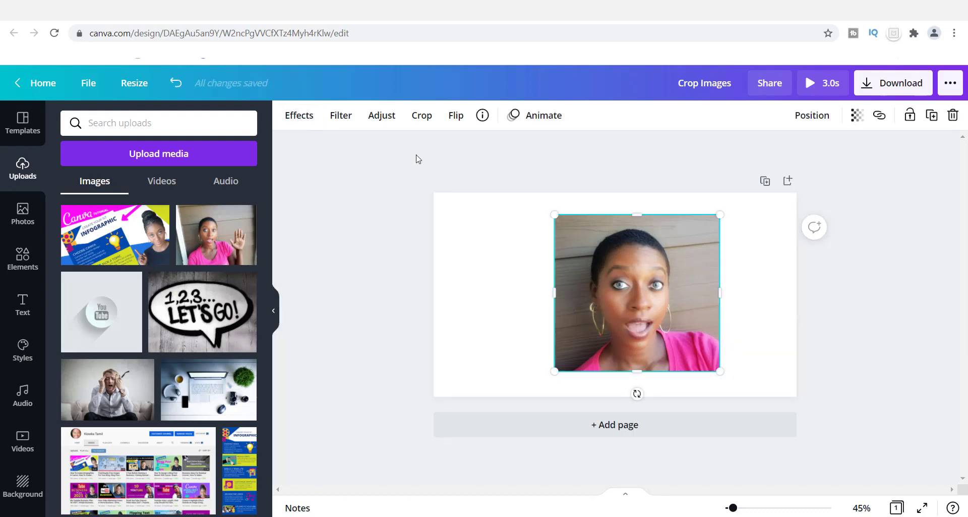
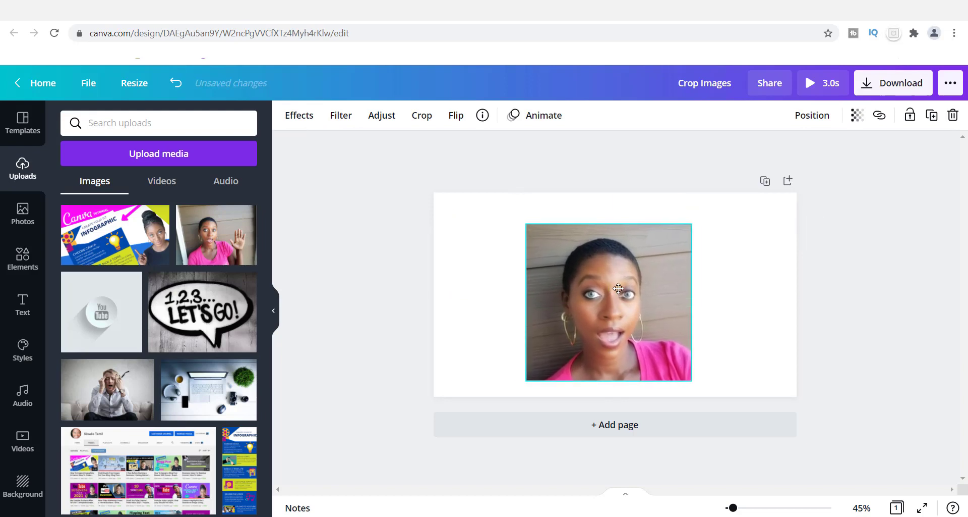
- Centre the cropped photo on the page
left_click_drag(614, 293, 623, 284)
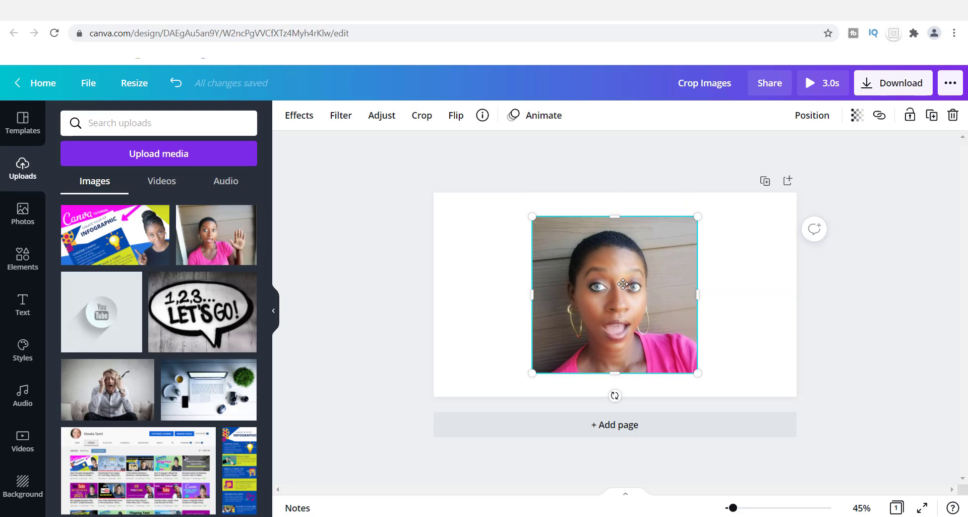
left_click(623, 284)
- Move the cropped photo to the page's right side and place an uncropped copy of the original beside it for comparison
left_click_drag(576, 283, 670, 285)
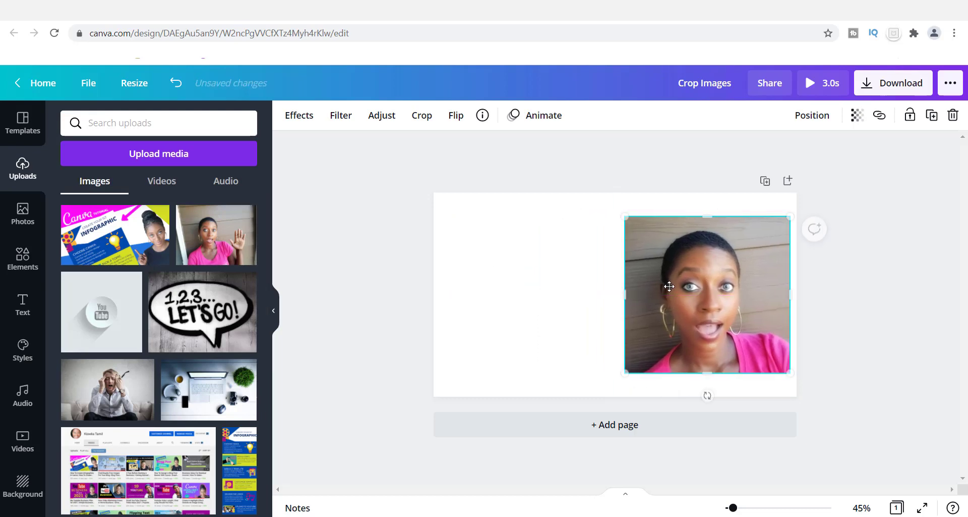
left_click(220, 231)
left_click_drag(585, 277, 499, 271)
left_click_drag(679, 262, 685, 259)
left_click_drag(549, 259, 555, 261)
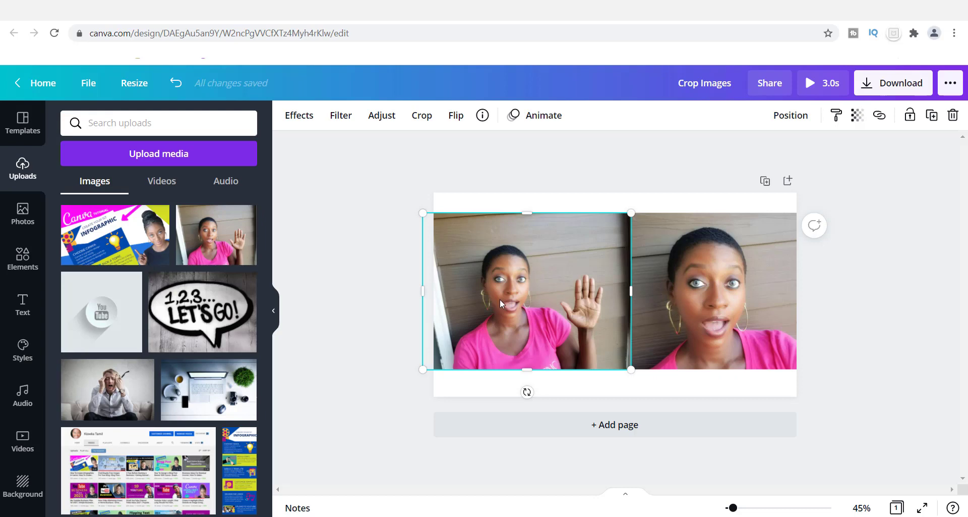
- Delete the uncropped copy and move the cropped photo back to the middle of the page
key("Delete")
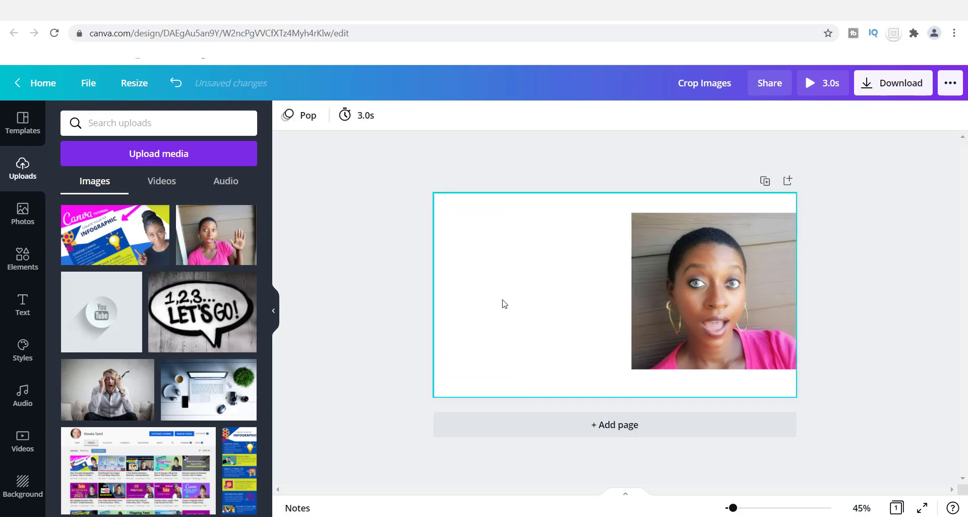
left_click(707, 293)
left_click_drag(710, 295, 611, 296)
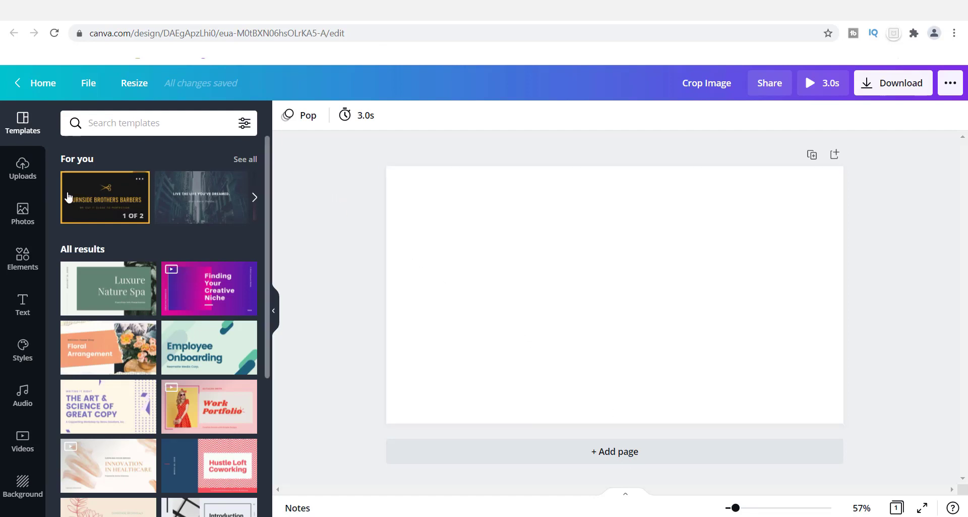
- In the new blank design, add the uploaded Canva Tutorial infographic thumbnail and enlarge and reposition it to fill the page
left_click(19, 179)
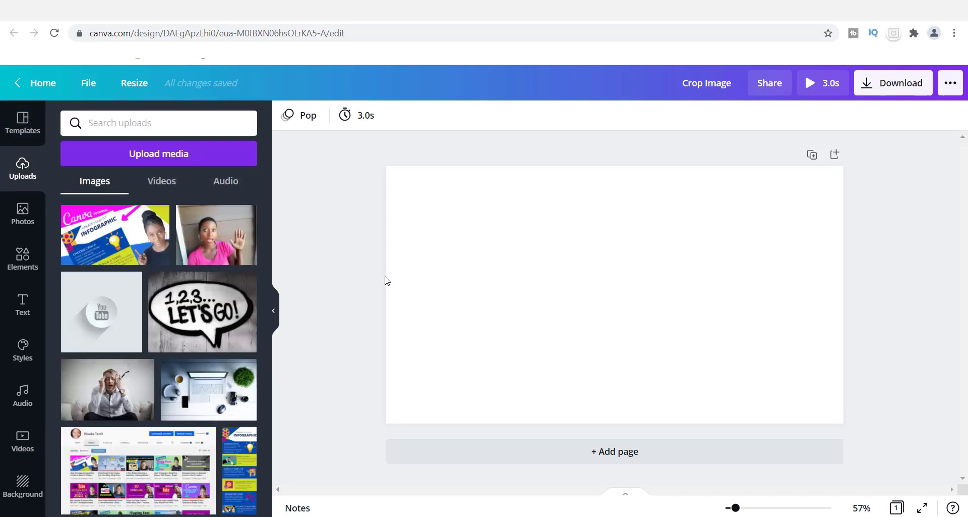
left_click(126, 232)
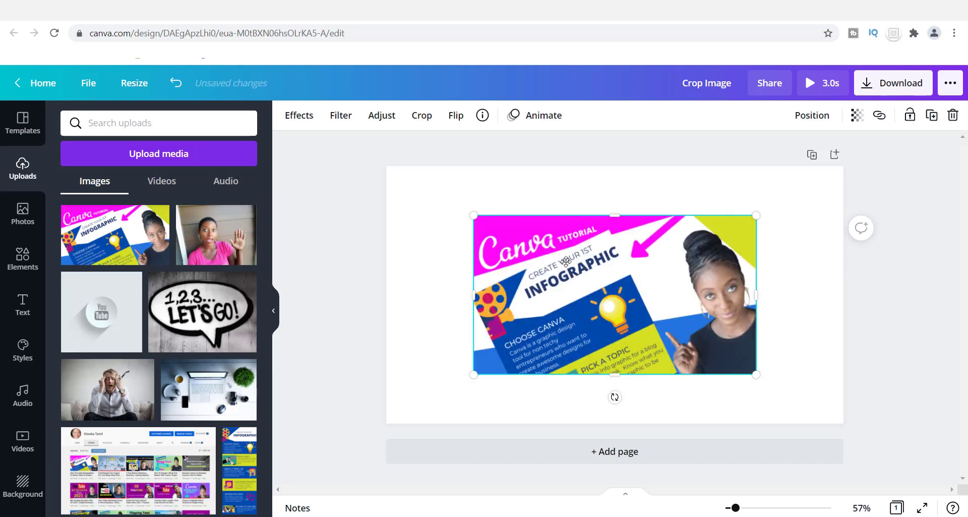
left_click_drag(577, 278, 572, 247)
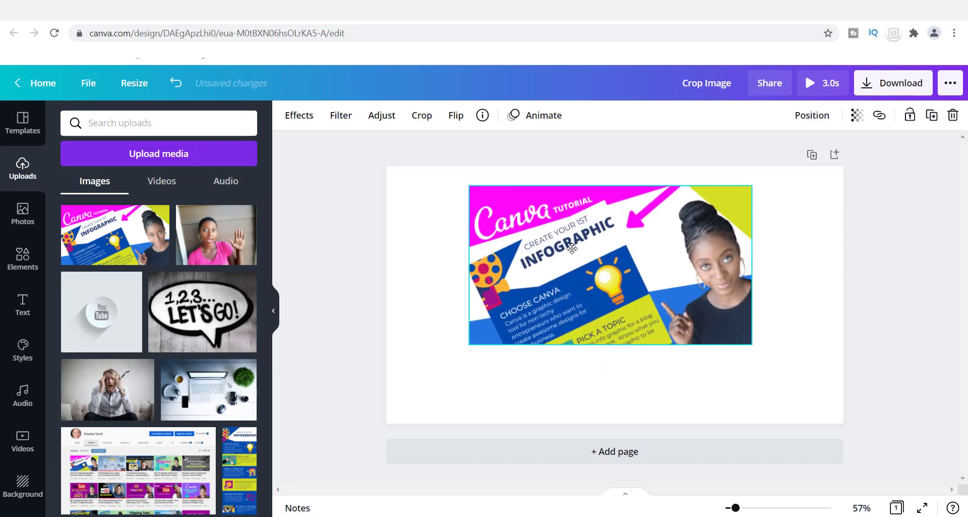
left_click_drag(462, 180, 417, 156)
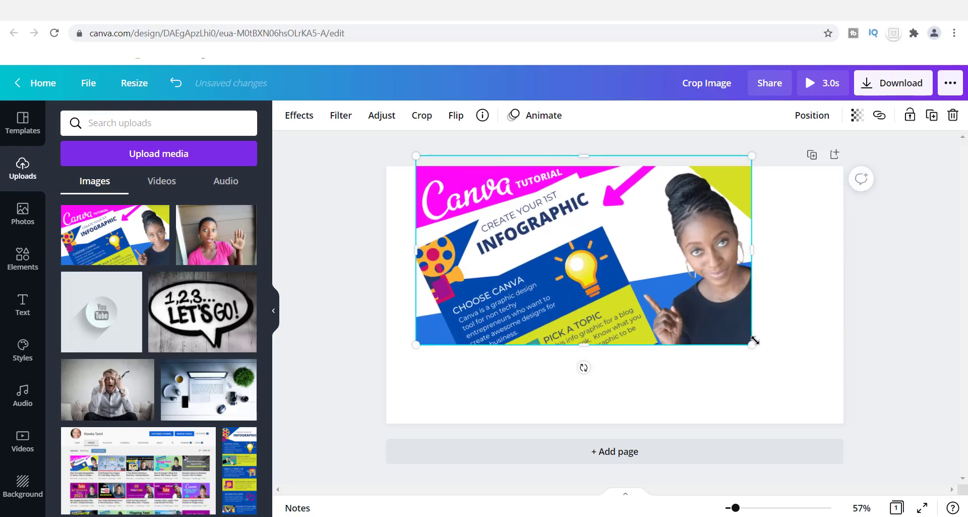
left_click_drag(755, 342, 832, 422)
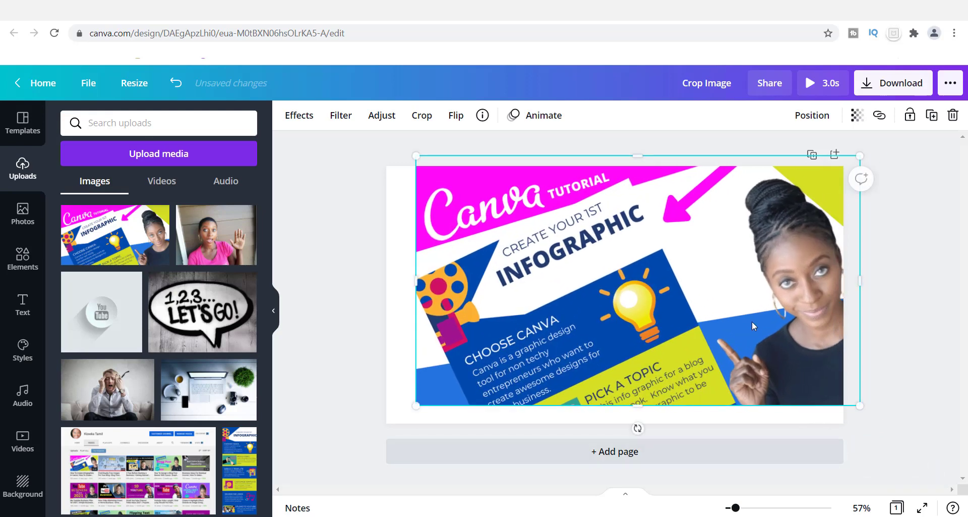
left_click_drag(752, 321, 710, 319)
left_click_drag(830, 415, 843, 422)
left_click(789, 472)
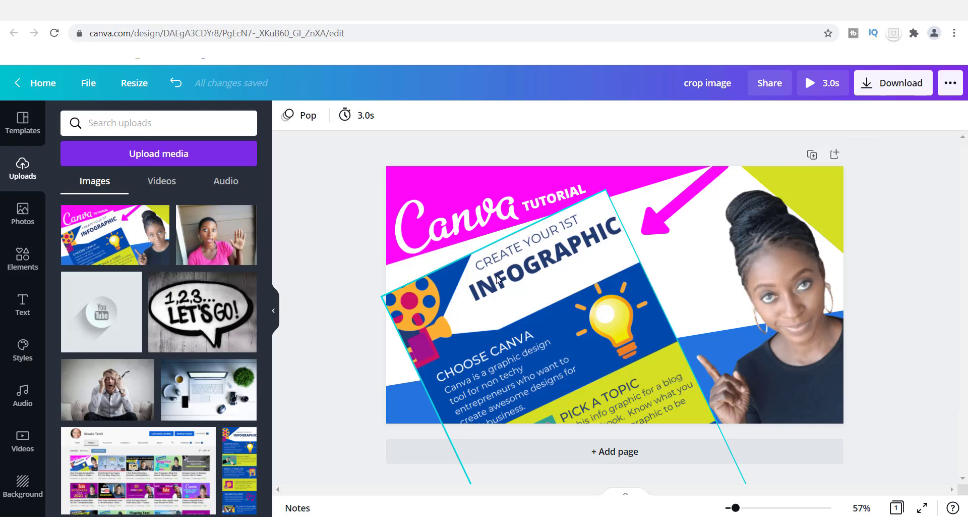
- Start cropping the tilted infographic, trimming its upper edge and cutting off everything below the CHOOSE CANVA section
double_click(523, 260)
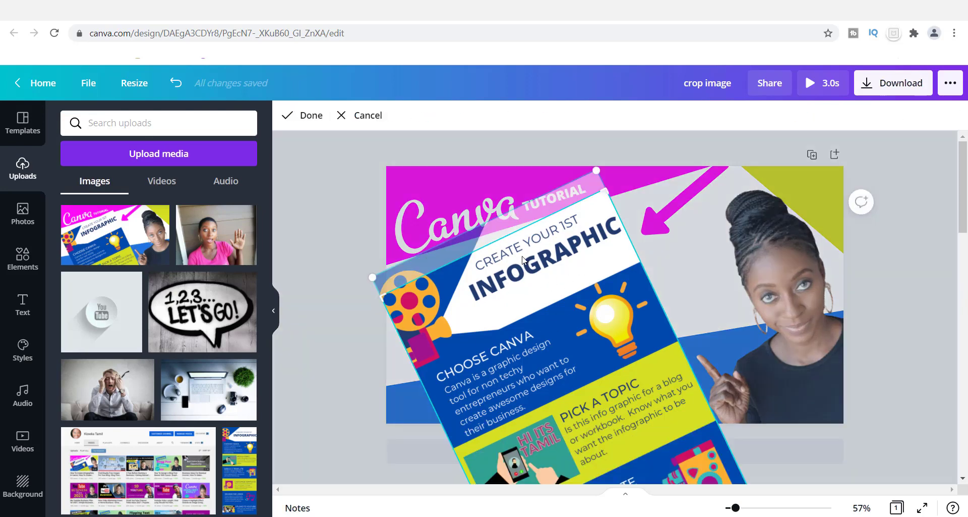
left_click(353, 117)
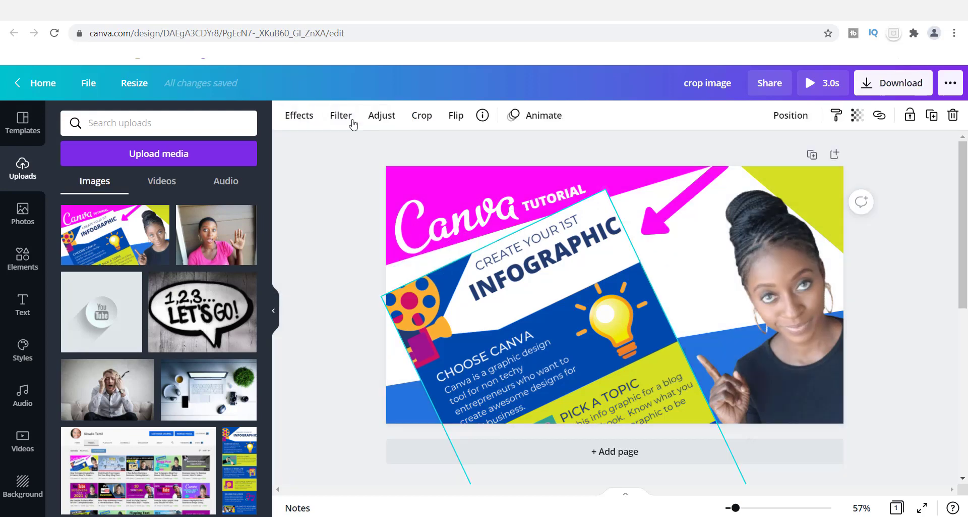
left_click(420, 118)
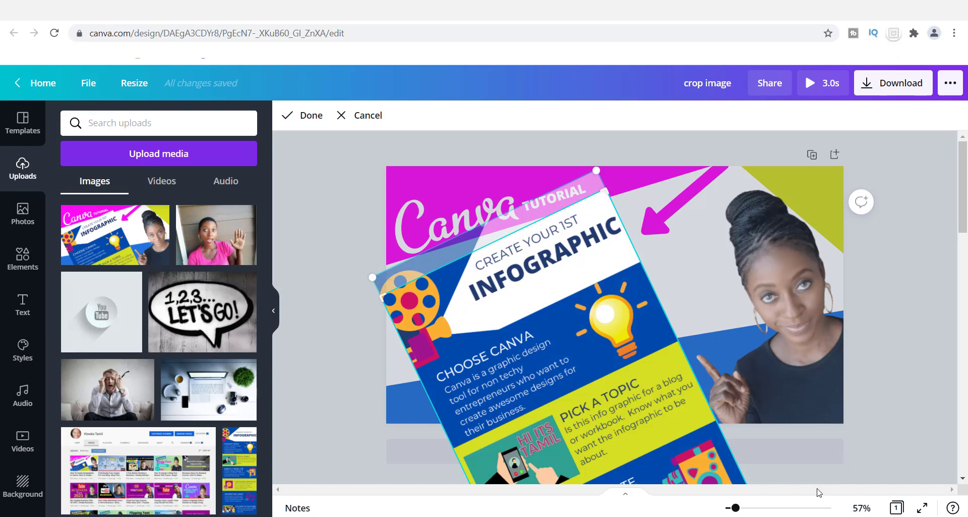
left_click_drag(736, 509, 731, 508)
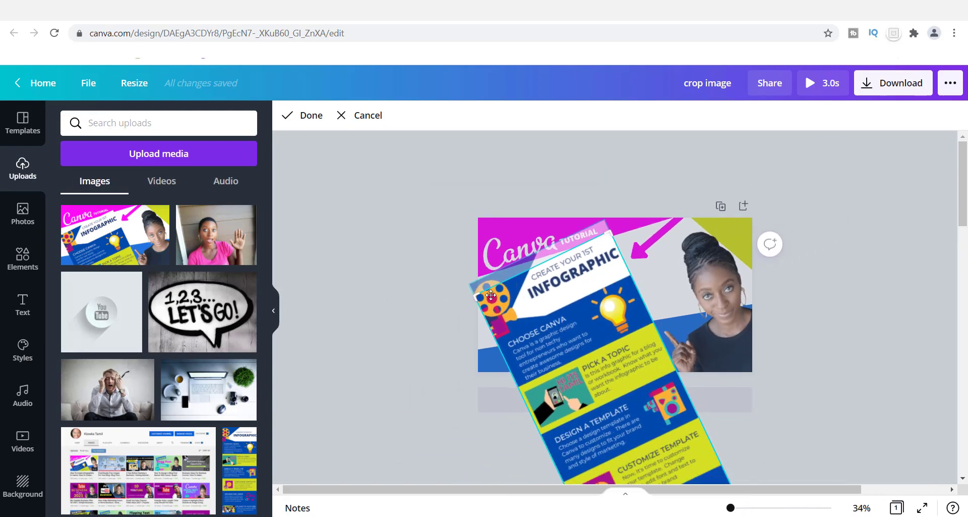
left_click_drag(479, 297, 567, 322)
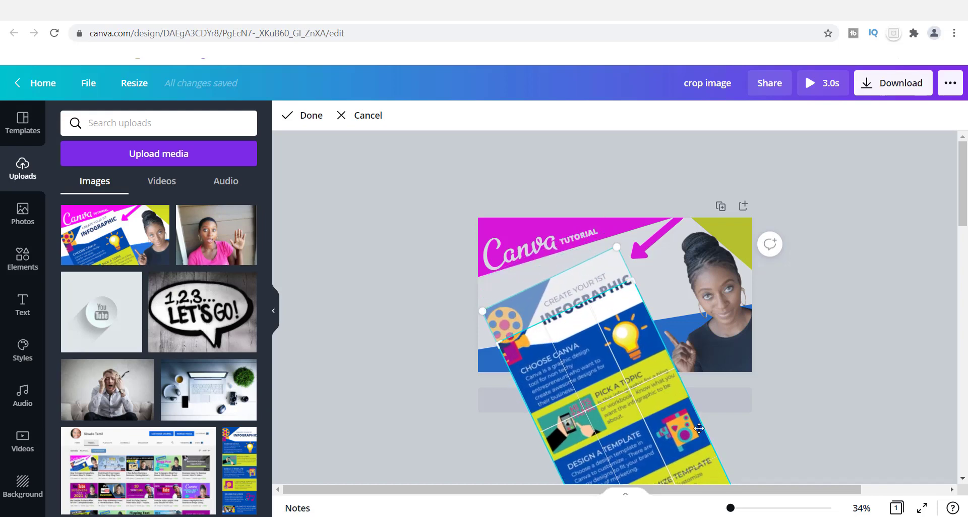
left_click_drag(731, 507, 729, 509)
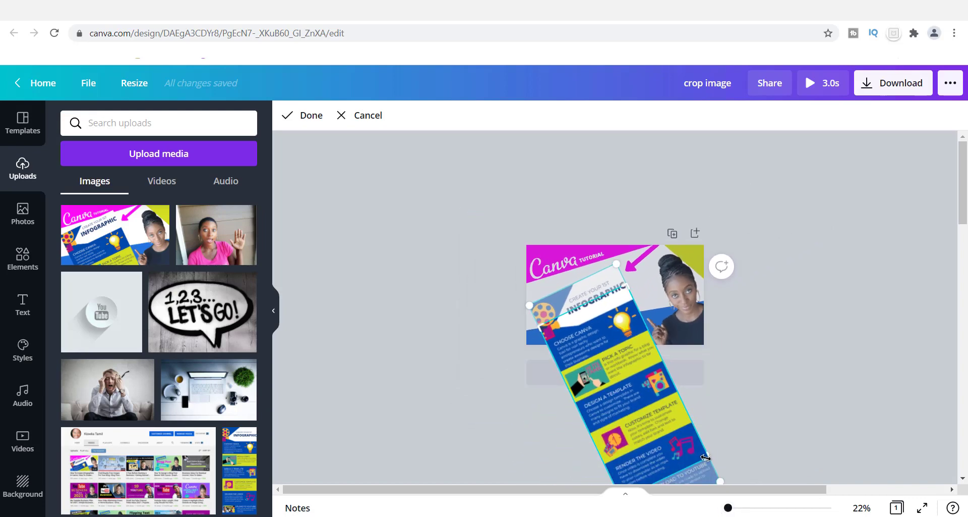
left_click_drag(707, 456, 658, 327)
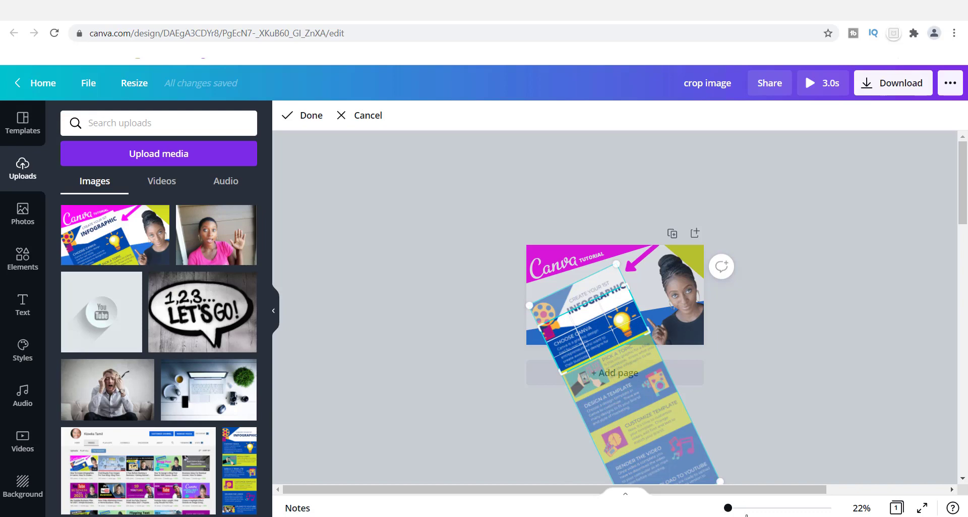
- Readjust the infographic's crop to keep only the full CREATE YOUR 1ST INFOGRAPHIC header with the film-reel graphic, apply it, and deselect the image
left_click_drag(728, 508, 735, 509)
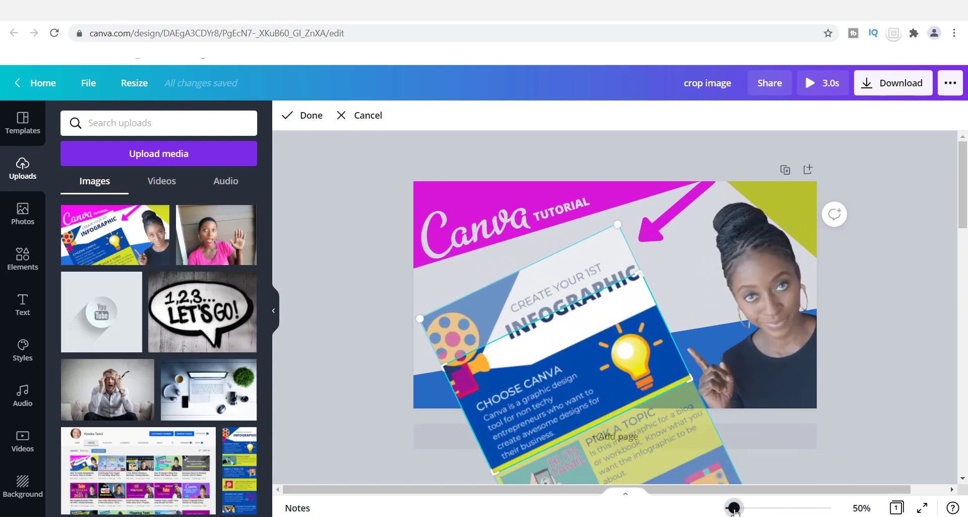
left_click(537, 364)
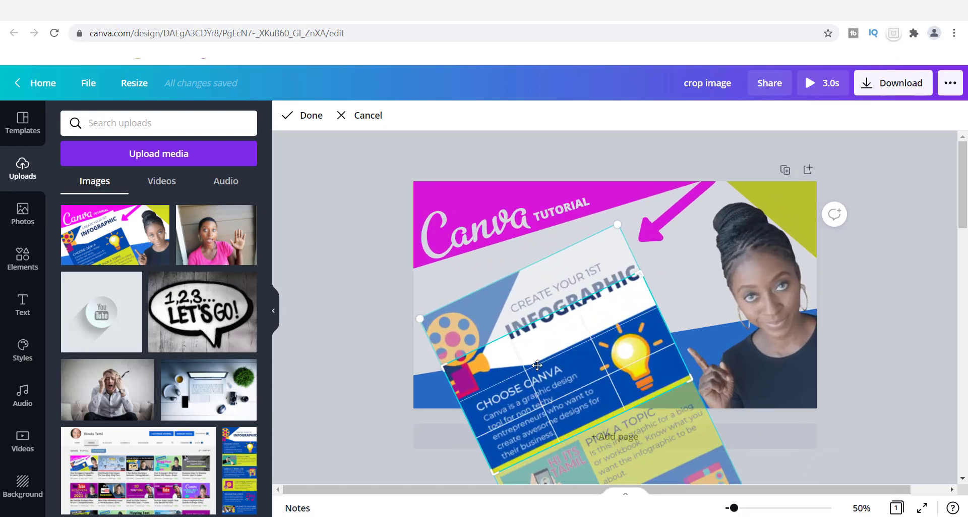
left_click_drag(537, 364, 429, 328)
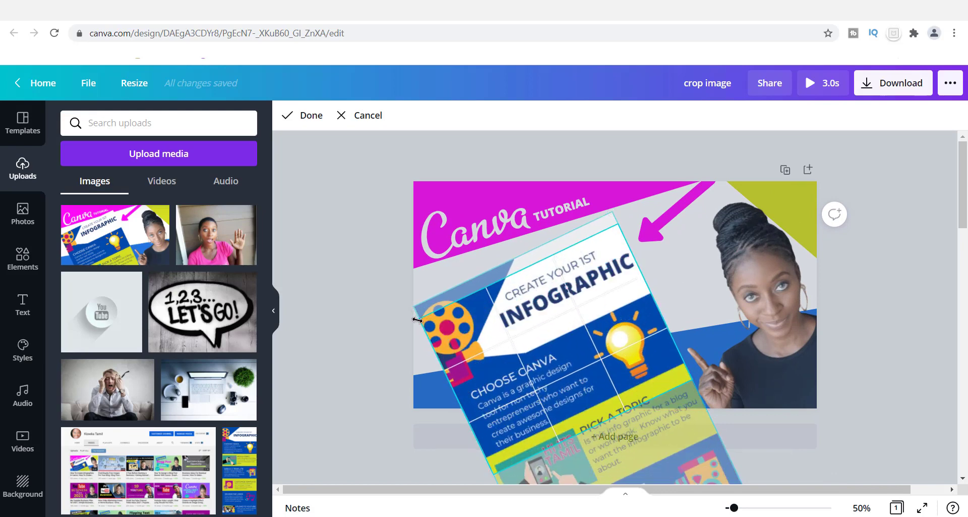
left_click_drag(694, 379, 650, 295)
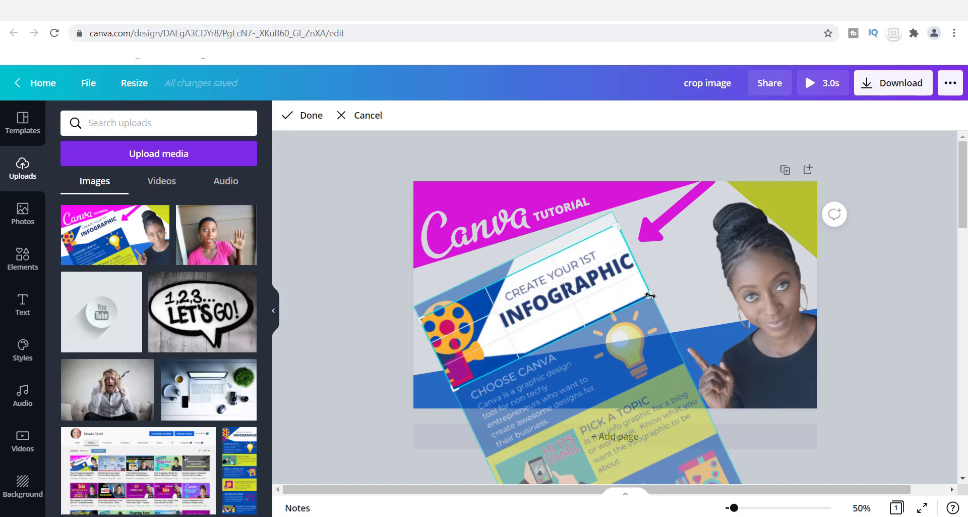
left_click_drag(419, 317, 413, 307)
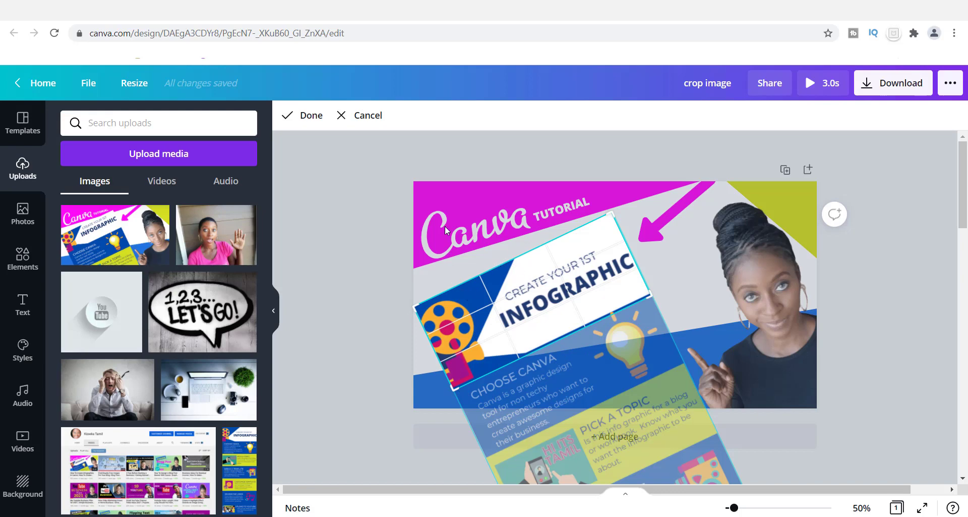
left_click(304, 120)
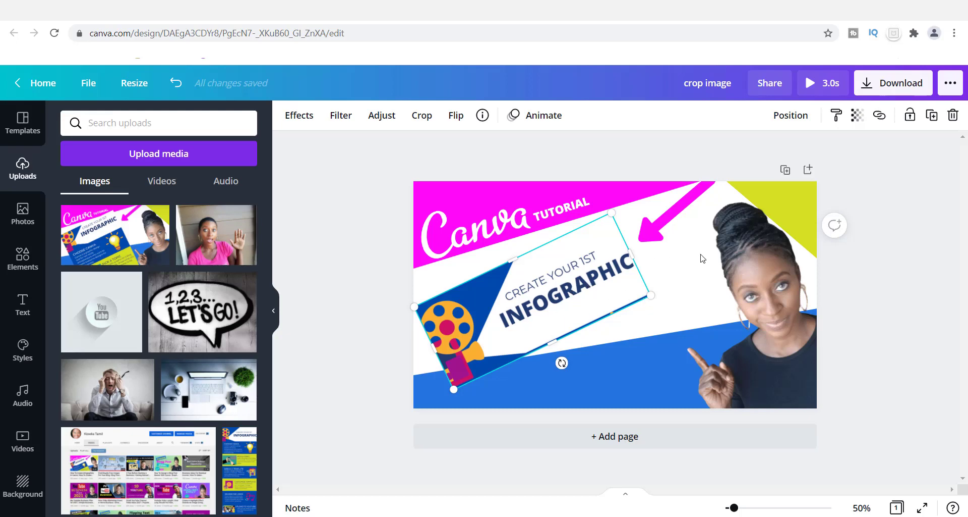
left_click(371, 396)
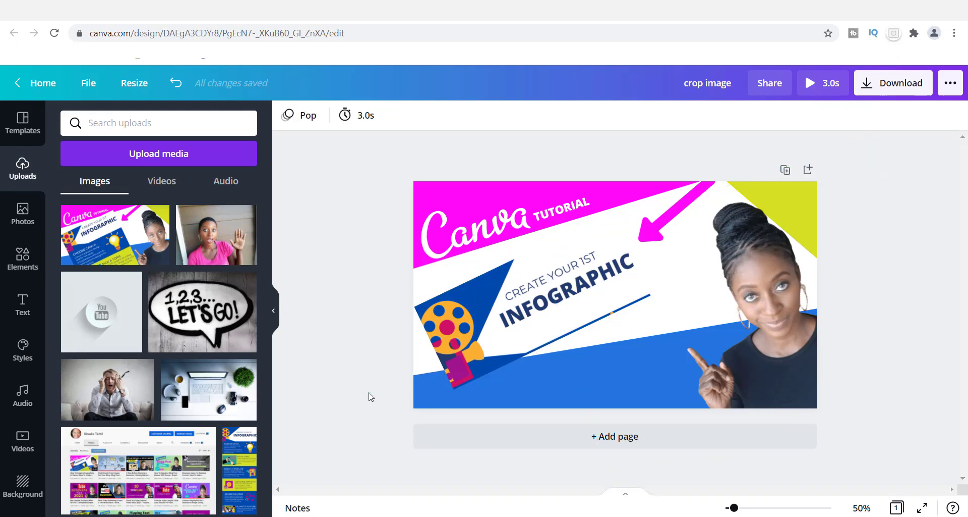